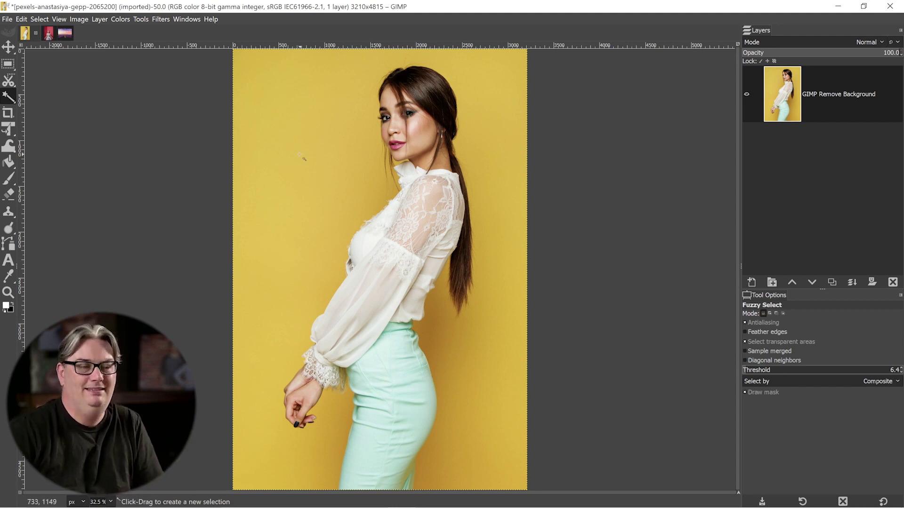
# Step: Look over the red-background portrait and the lavender field photo, and return to the yellow-background portrait
pyautogui.click(48, 33)
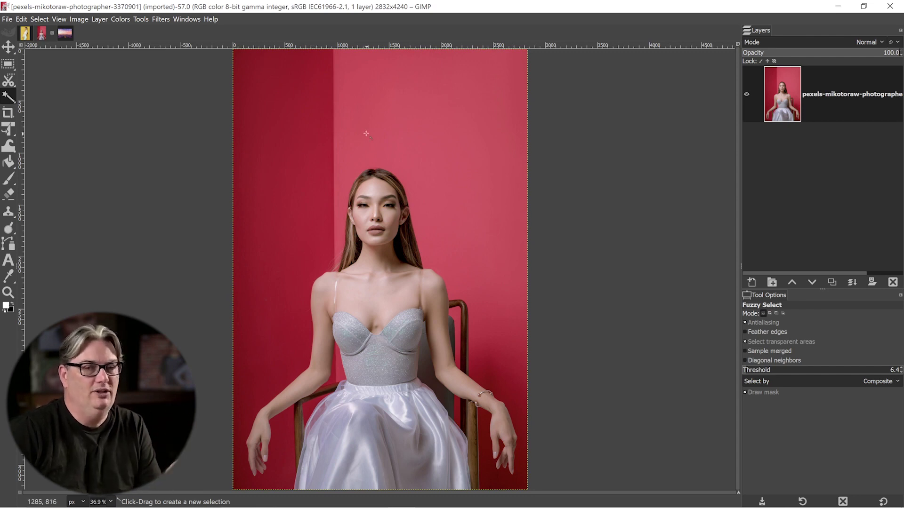
pyautogui.click(65, 34)
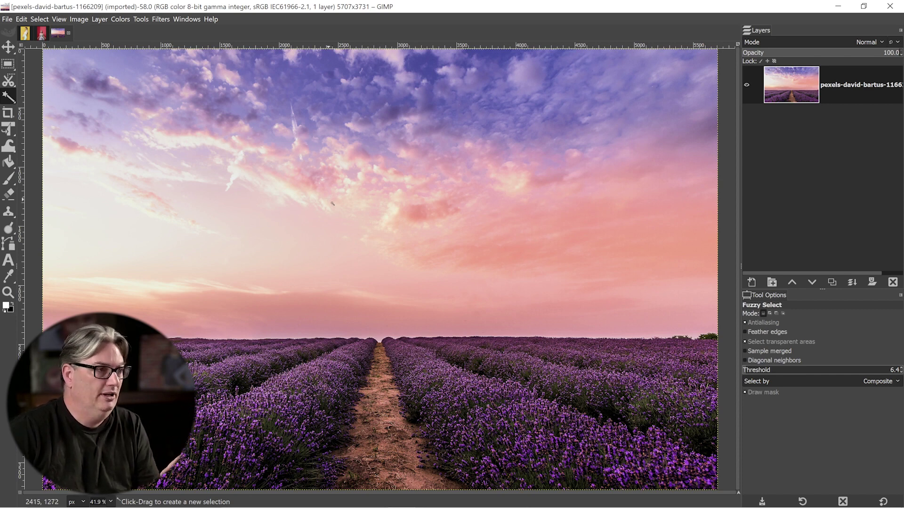
pyautogui.click(25, 33)
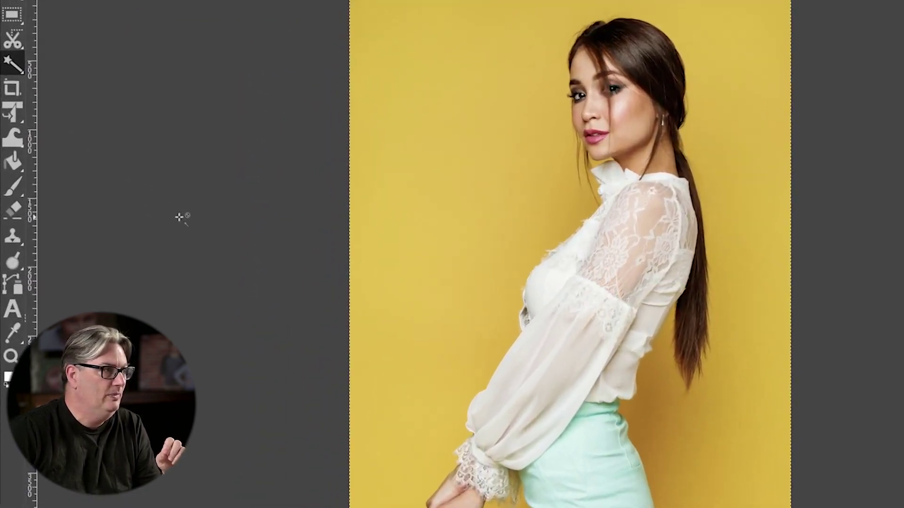
# Step: Clear the current selection and set the Select by Color tool to add to the current selection
pyautogui.moveTo(11, 64)
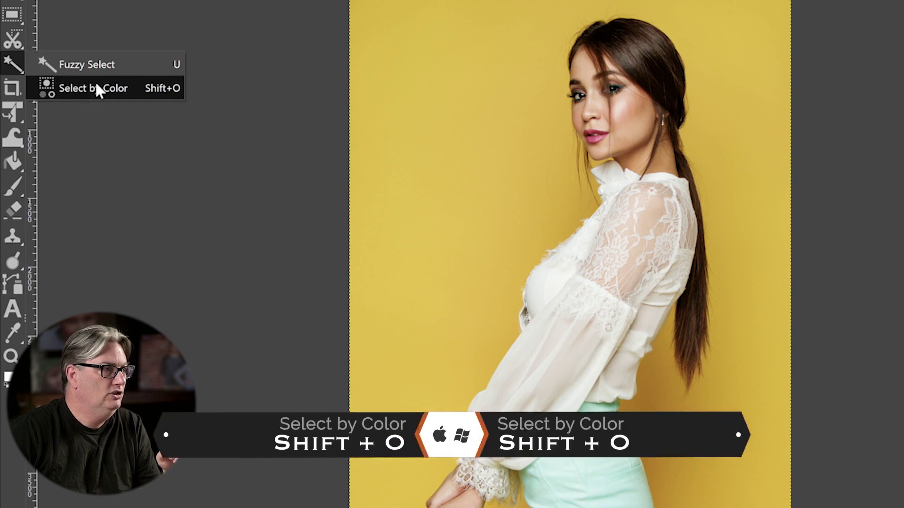
pyautogui.click(160, 88)
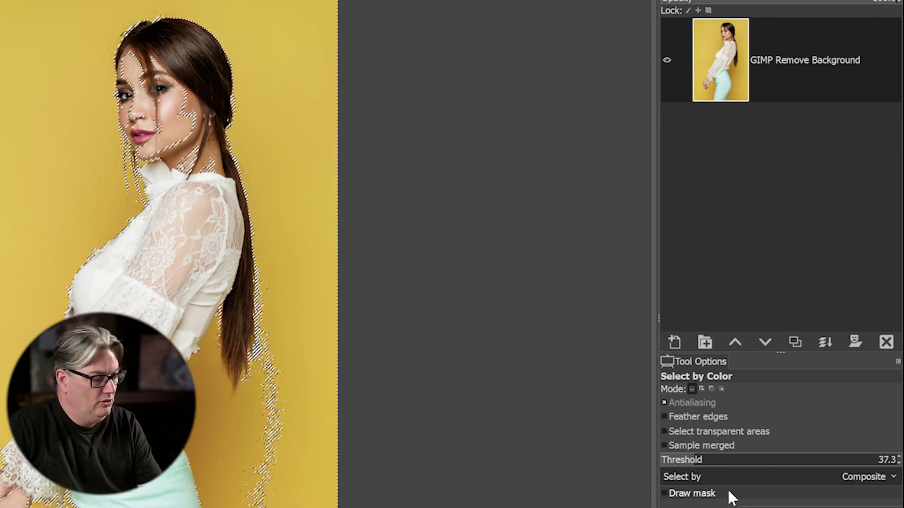
pyautogui.hotkey('ctrl', 'shift', 'a')
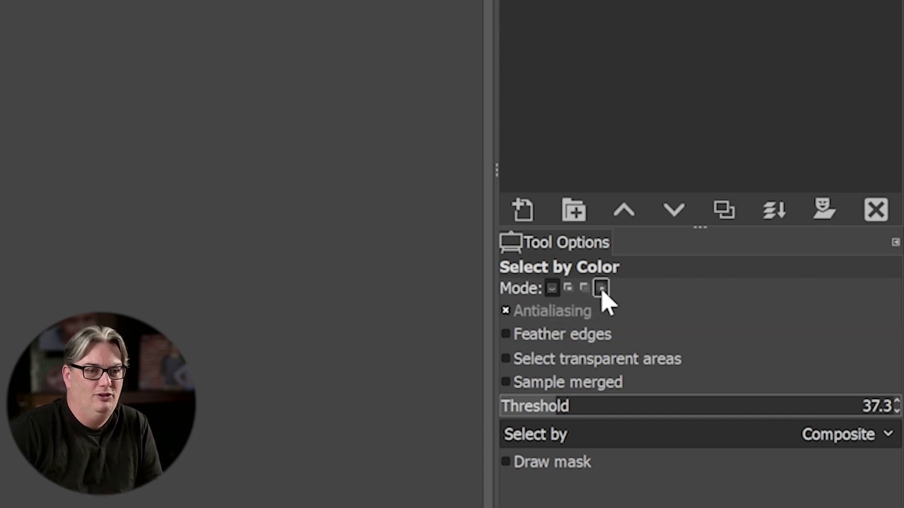
pyautogui.click(570, 288)
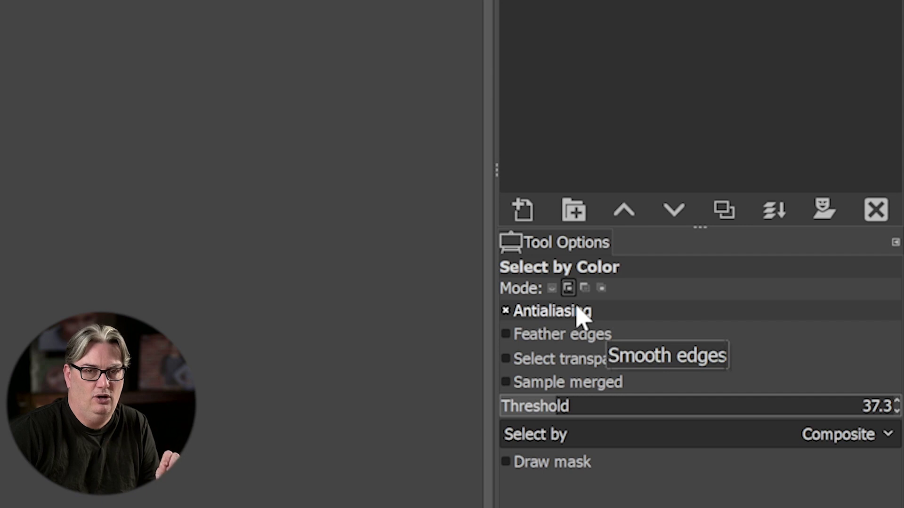
# Step: Try Feather edges with a radius of 1.9 for the selection tool and switch feathering back off
pyautogui.click(546, 340)
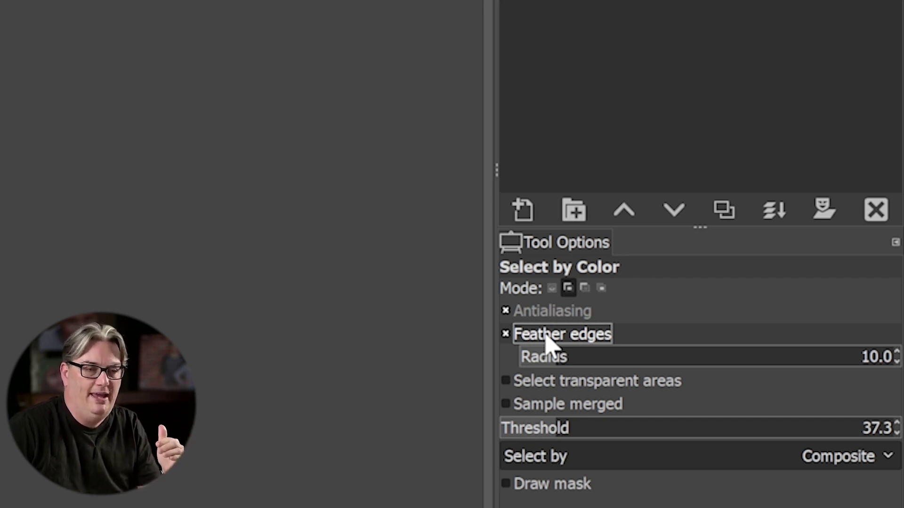
pyautogui.click(546, 340)
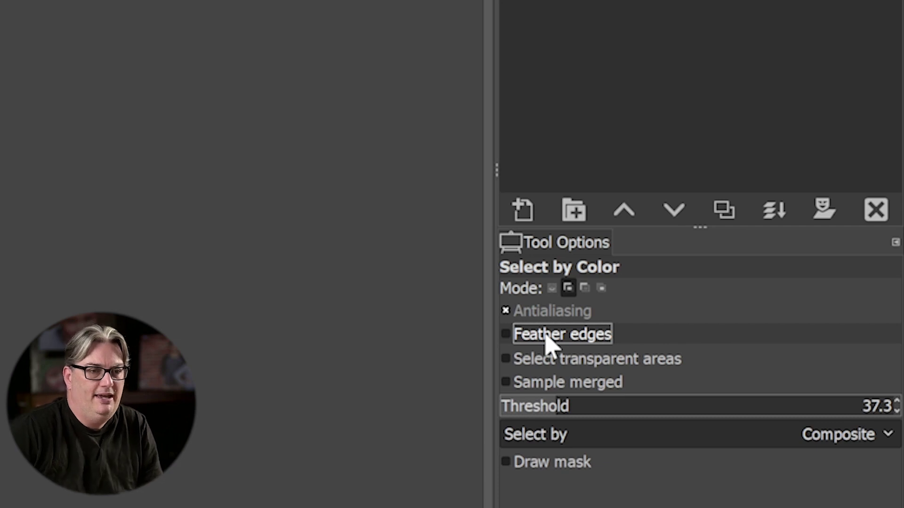
pyautogui.click(547, 337)
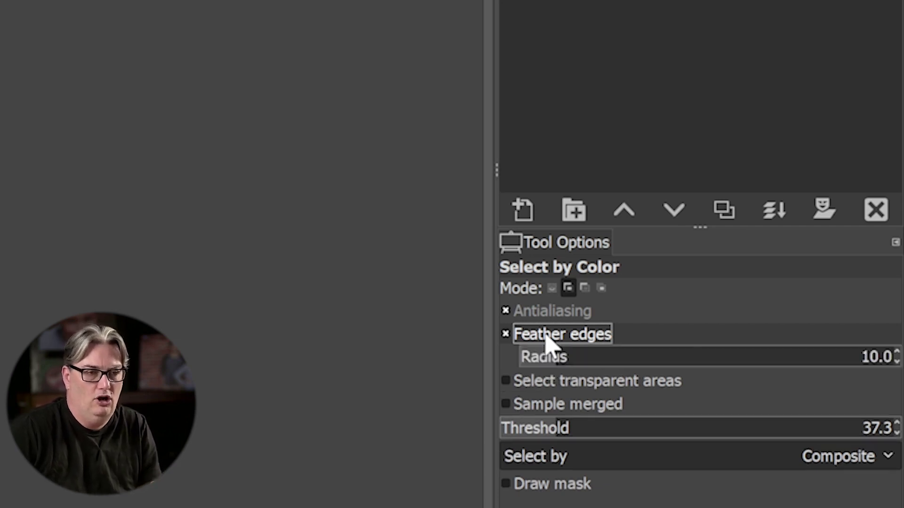
pyautogui.click(527, 361)
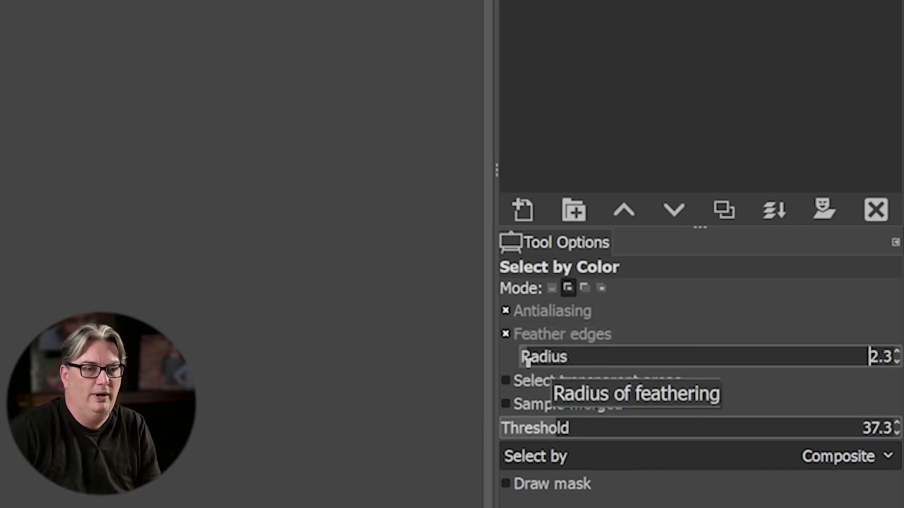
pyautogui.moveTo(527, 361); pyautogui.dragTo(527, 360)
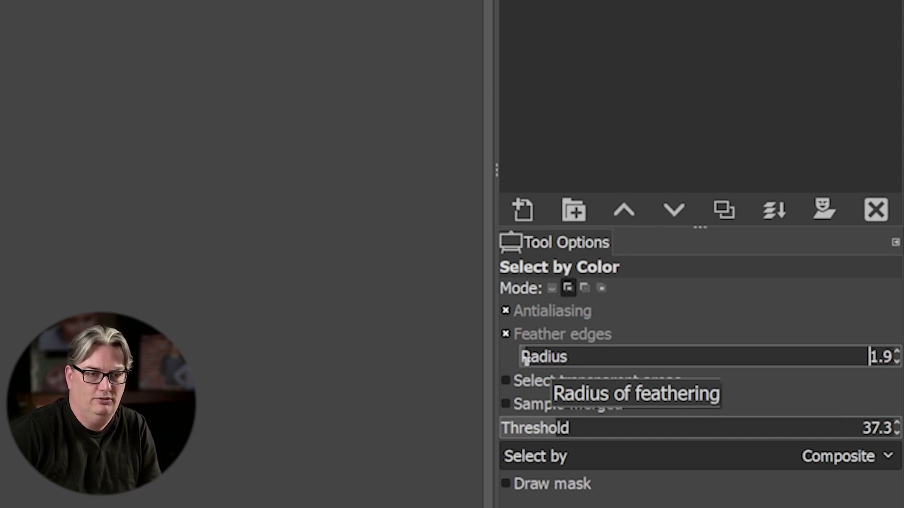
pyautogui.click(505, 335)
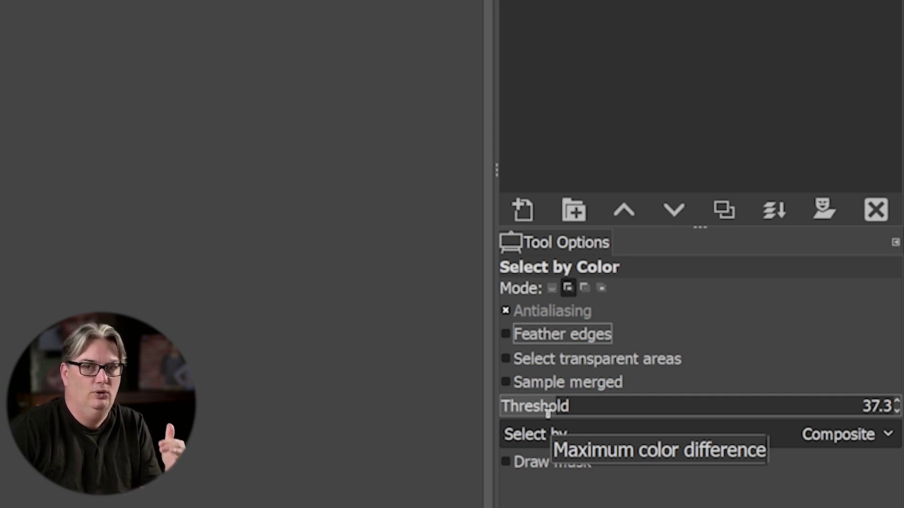
# Step: Try color thresholds of 226.2, 16.5, 6.4 and 233.5, including a test selection of the yellow background at 6.4
pyautogui.click(853, 410)
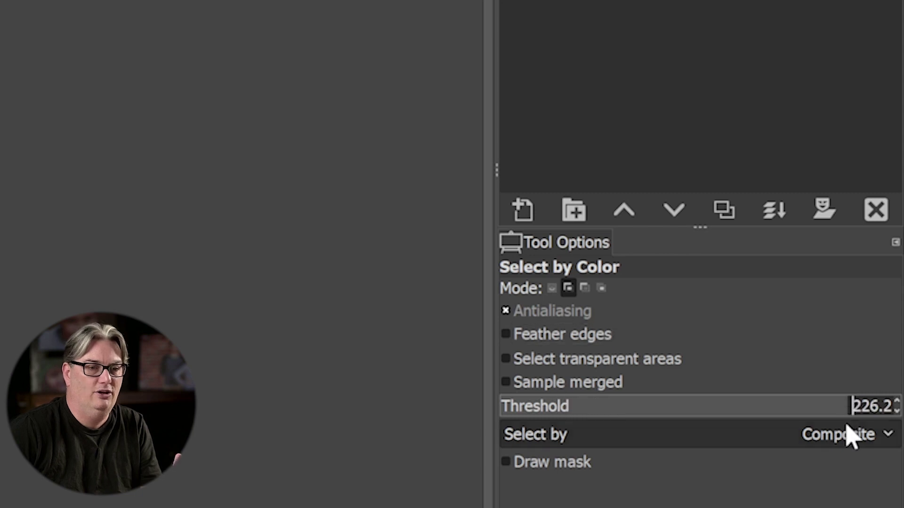
pyautogui.click(525, 408)
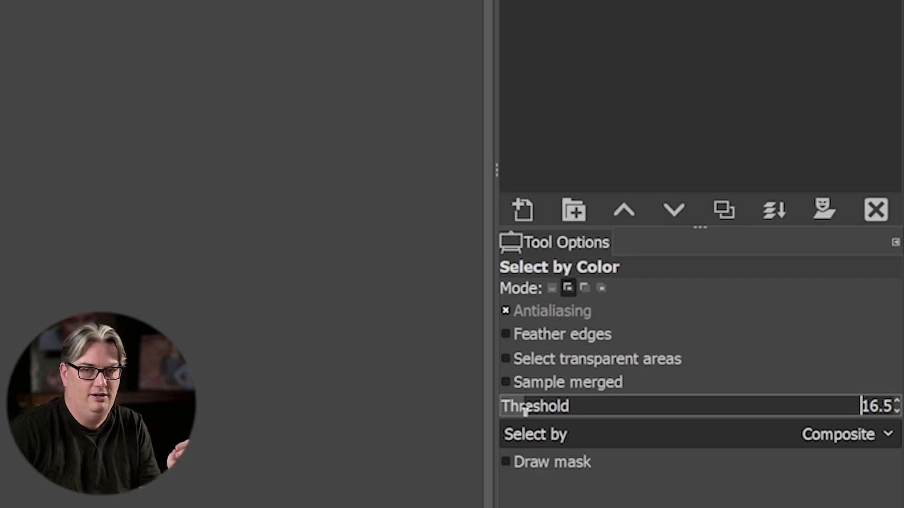
pyautogui.click(513, 409)
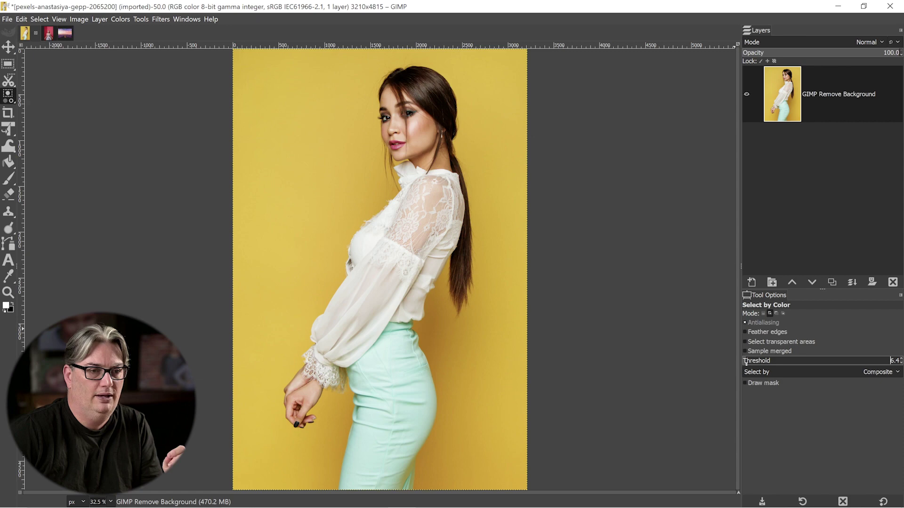
pyautogui.click(623, 254)
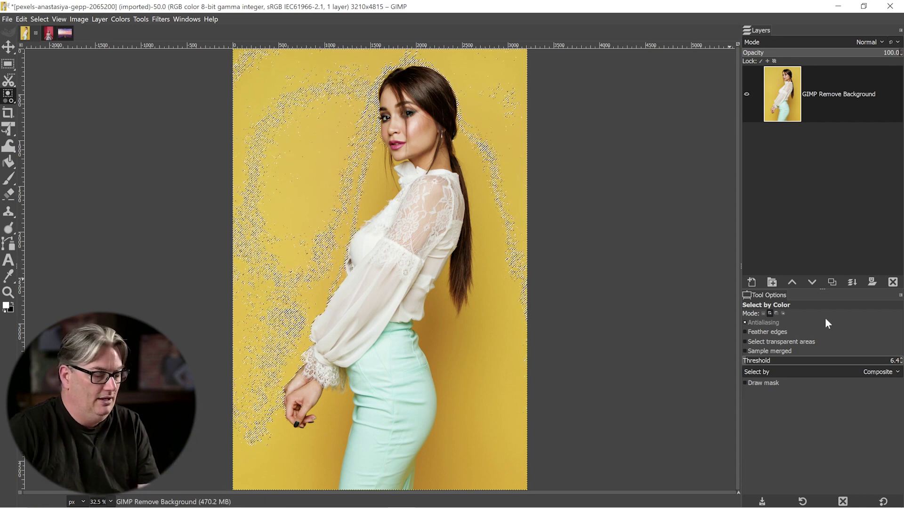
pyautogui.click(889, 361)
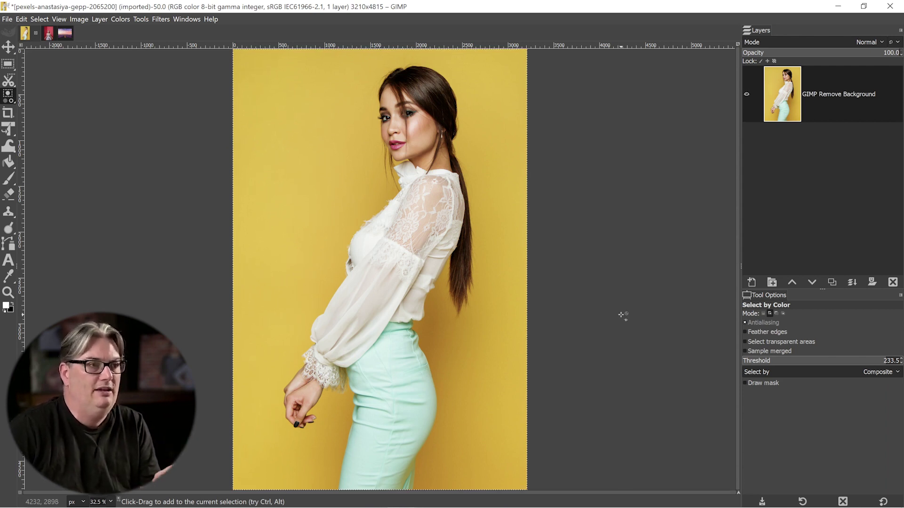
# Step: Set the Select by Color threshold to 14.6 and turn on Draw mask
pyautogui.click(749, 362)
pyautogui.moveTo(749, 362); pyautogui.dragTo(751, 362)
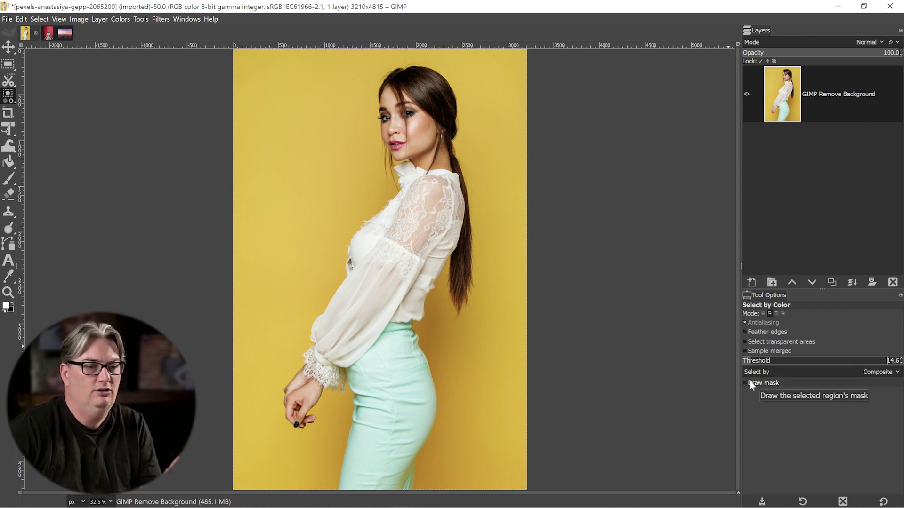
pyautogui.click(750, 383)
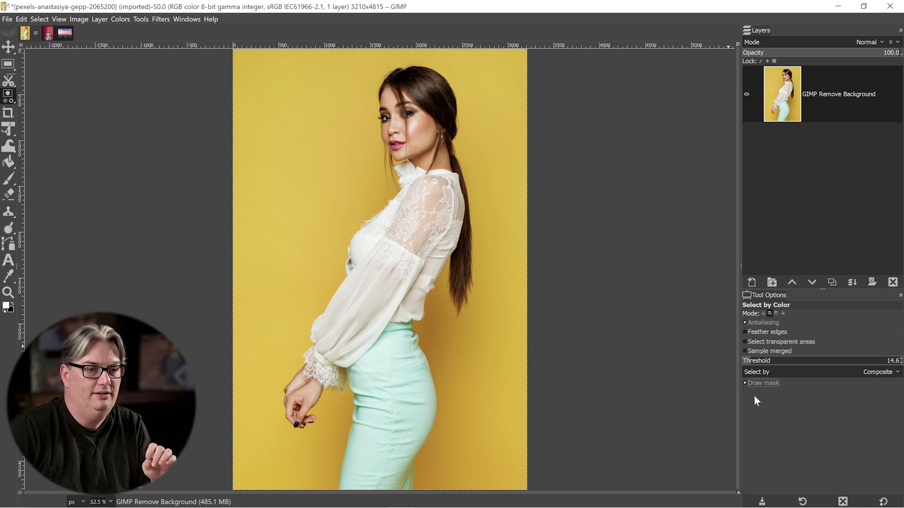
# Step: Try Blue as the selection criterion and set it back to Composite
pyautogui.click(773, 372)
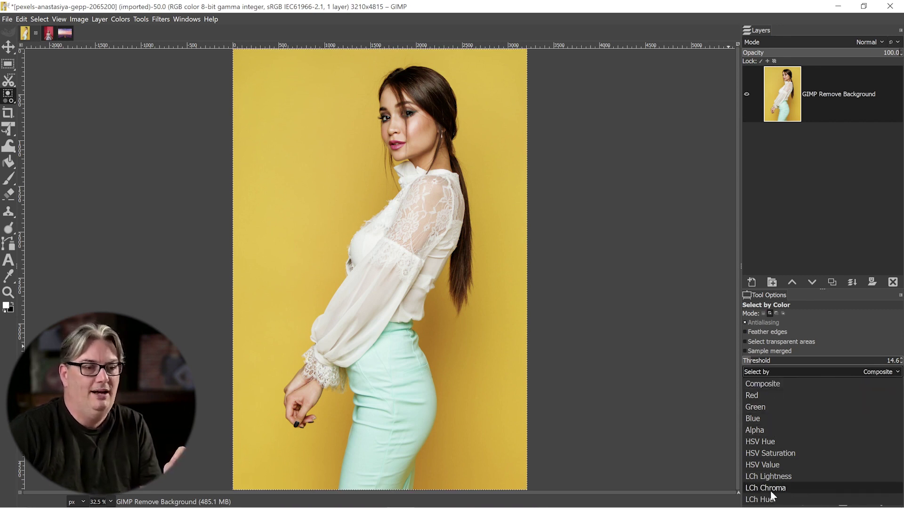
pyautogui.click(769, 418)
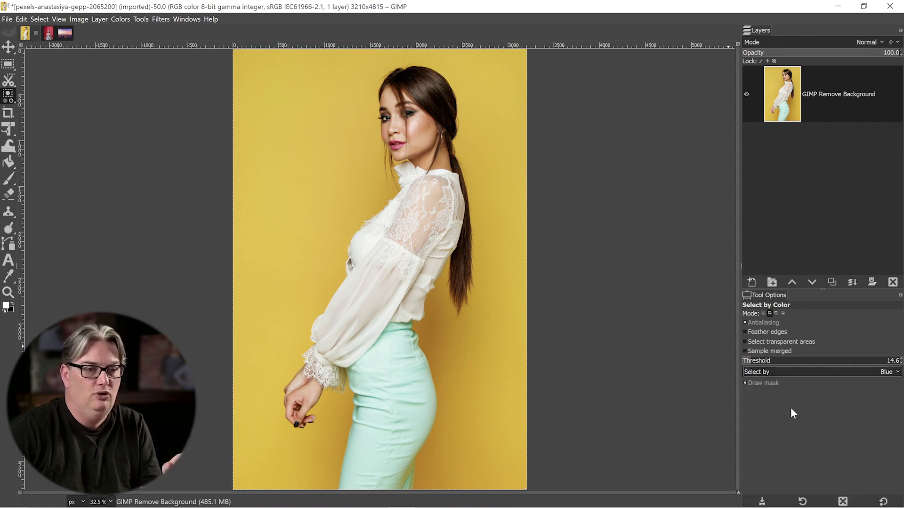
pyautogui.click(791, 371)
pyautogui.click(789, 382)
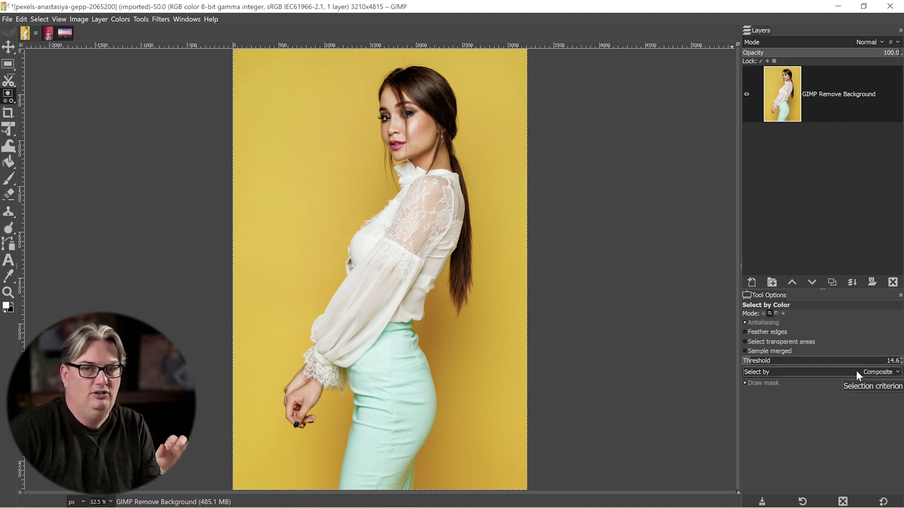
# Step: Select the yellow background from its upper-left corner, adjusting the threshold interactively to cover most of it without including the woman's skin
pyautogui.click(251, 53)
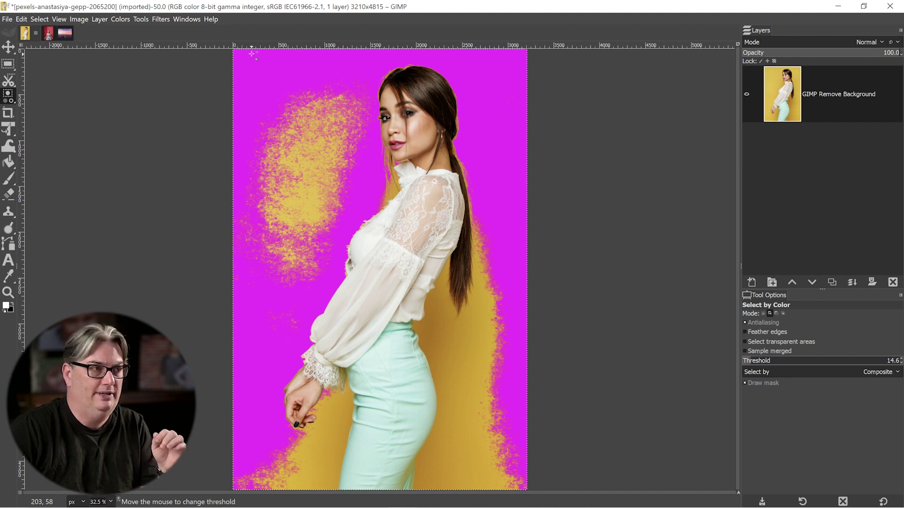
pyautogui.moveTo(251, 53); pyautogui.dragTo(252, 56)
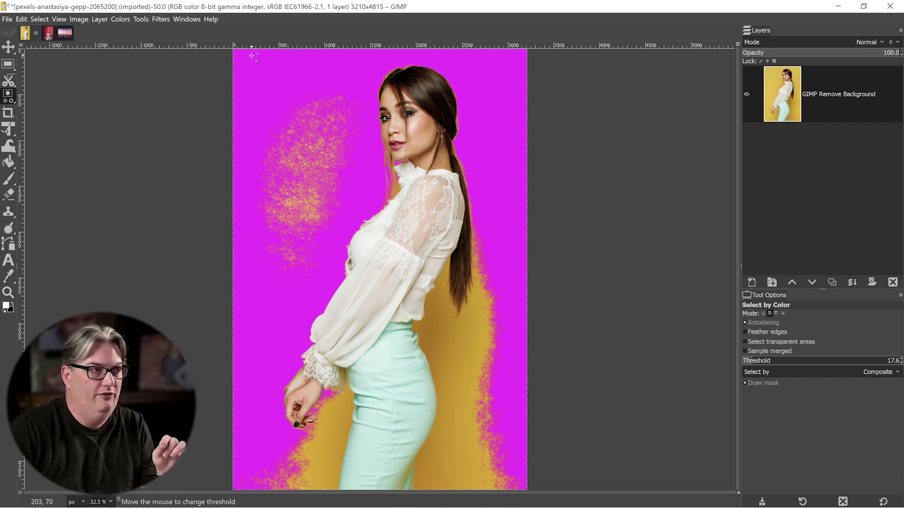
pyautogui.moveTo(252, 55); pyautogui.dragTo(252, 57)
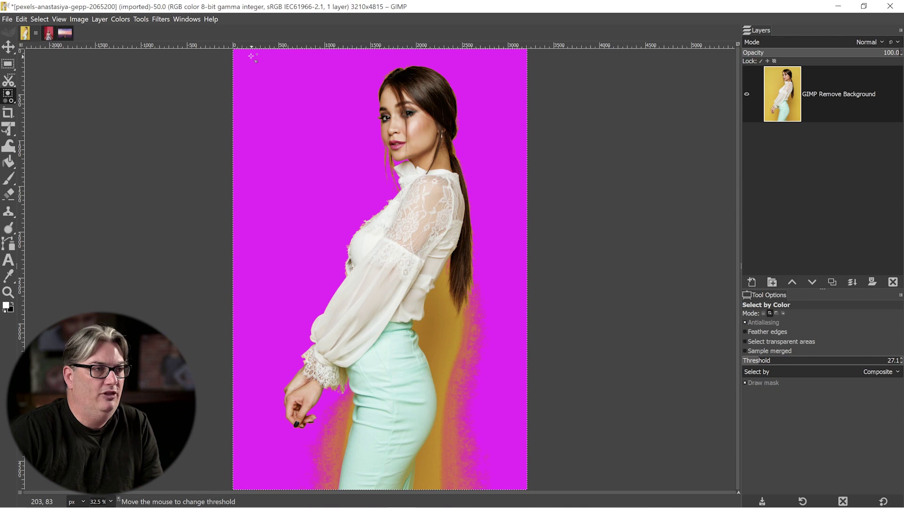
pyautogui.moveTo(250, 56); pyautogui.dragTo(250, 61)
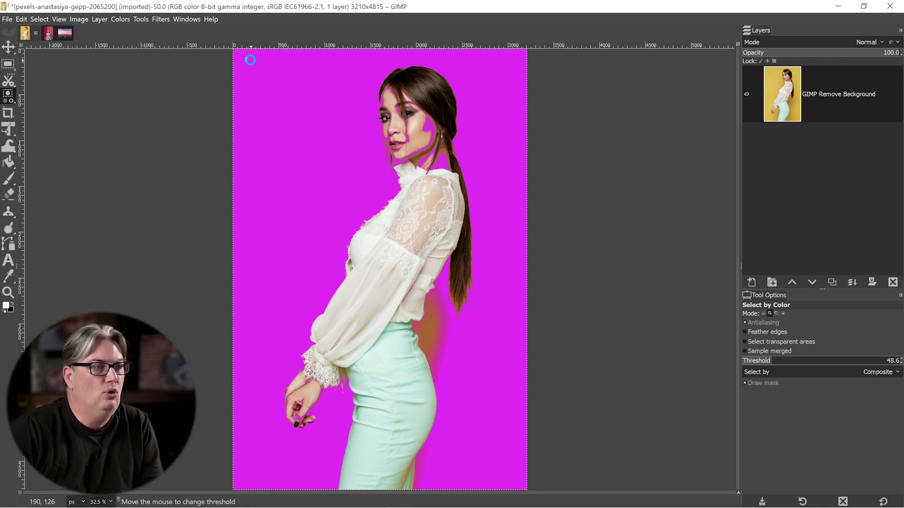
pyautogui.moveTo(251, 60); pyautogui.dragTo(249, 56)
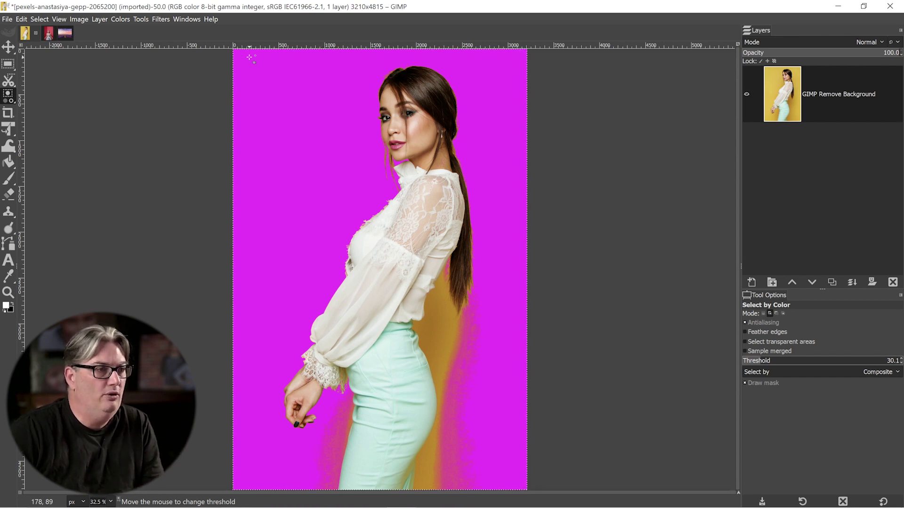
pyautogui.moveTo(250, 57); pyautogui.dragTo(249, 55)
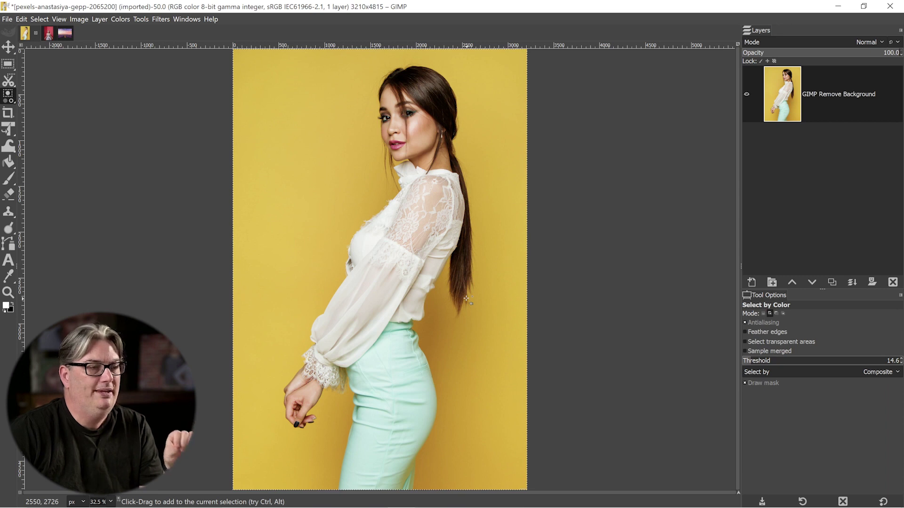
pyautogui.click(472, 326)
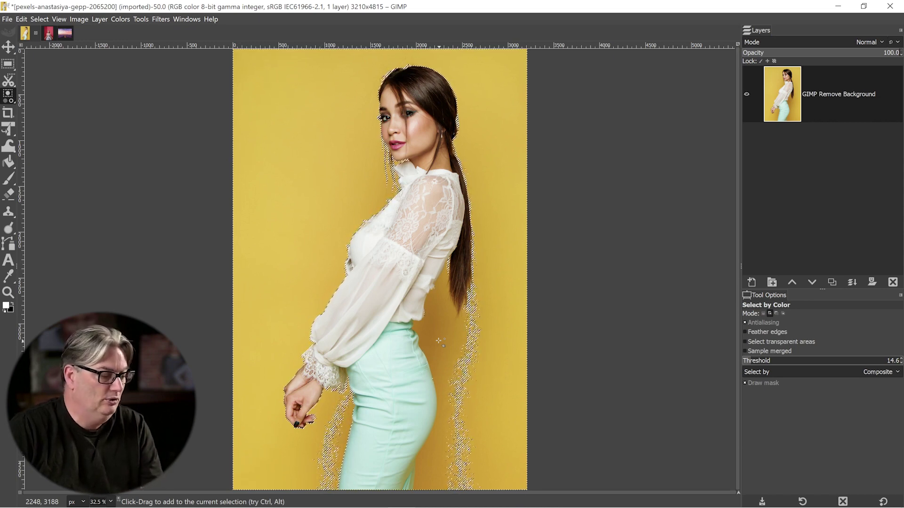
# Step: Add the shadowed background between the ponytail and skirt and the remaining unselected shadow strips to the selection
pyautogui.moveTo(440, 318); pyautogui.dragTo(440, 319)
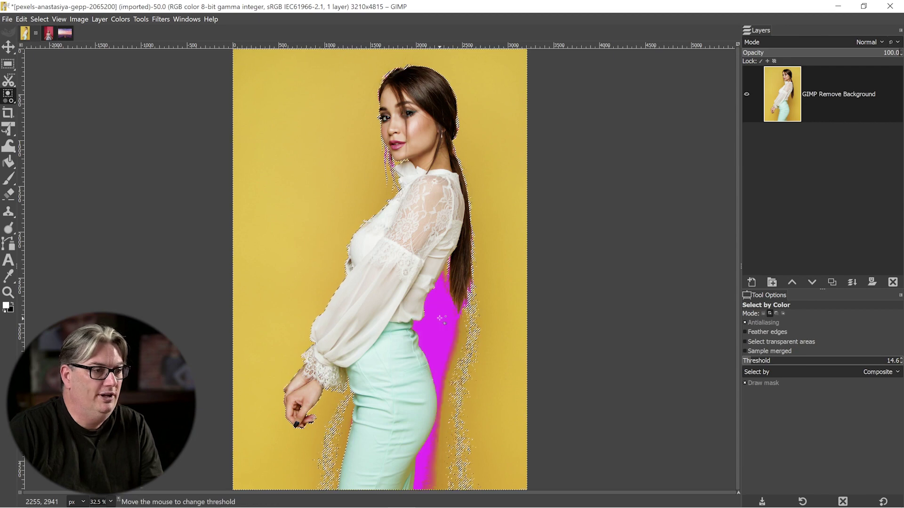
pyautogui.moveTo(440, 319); pyautogui.dragTo(440, 318)
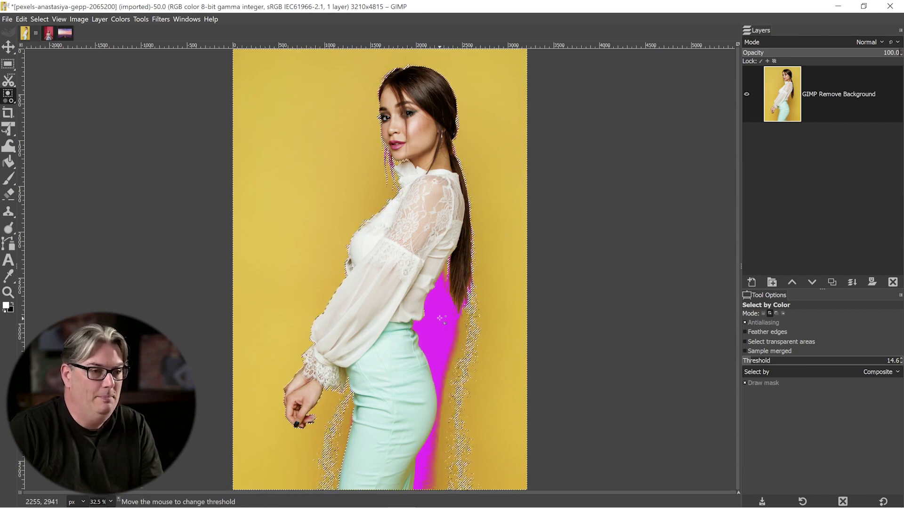
pyautogui.moveTo(440, 319); pyautogui.dragTo(440, 320)
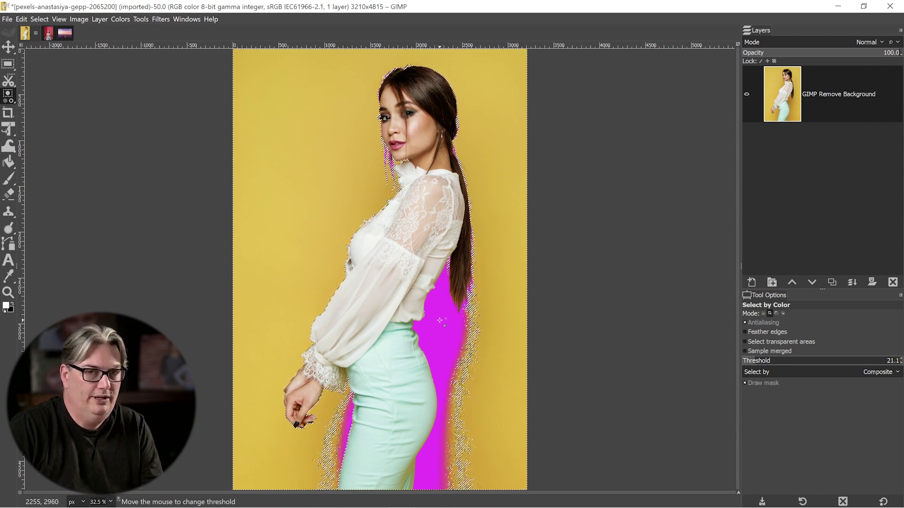
pyautogui.moveTo(440, 320); pyautogui.dragTo(438, 319)
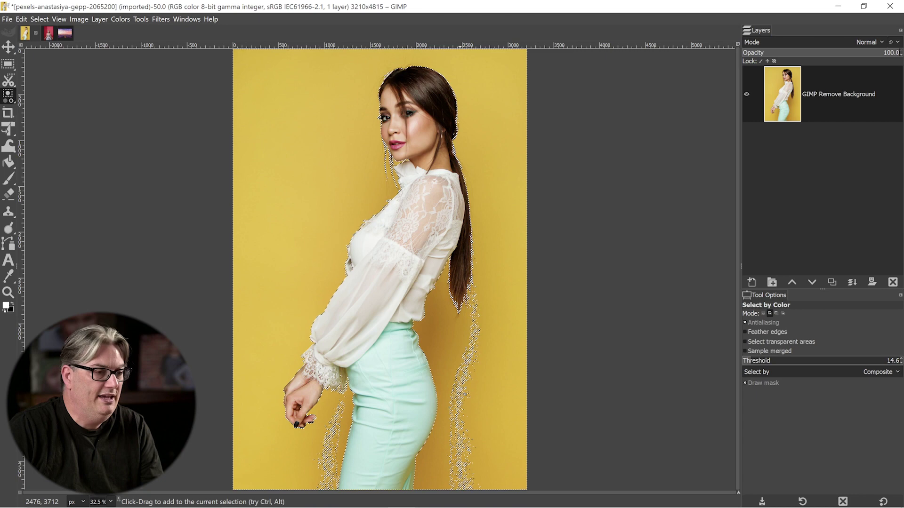
pyautogui.moveTo(461, 391); pyautogui.dragTo(459, 389)
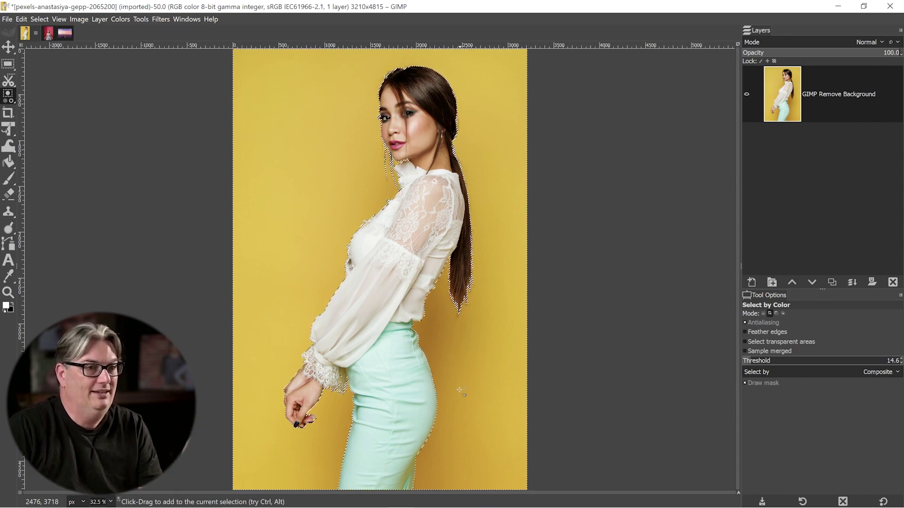
# Step: Try deleting the selected yellow background from the portrait layer and undo the deletion
pyautogui.press('Delete')
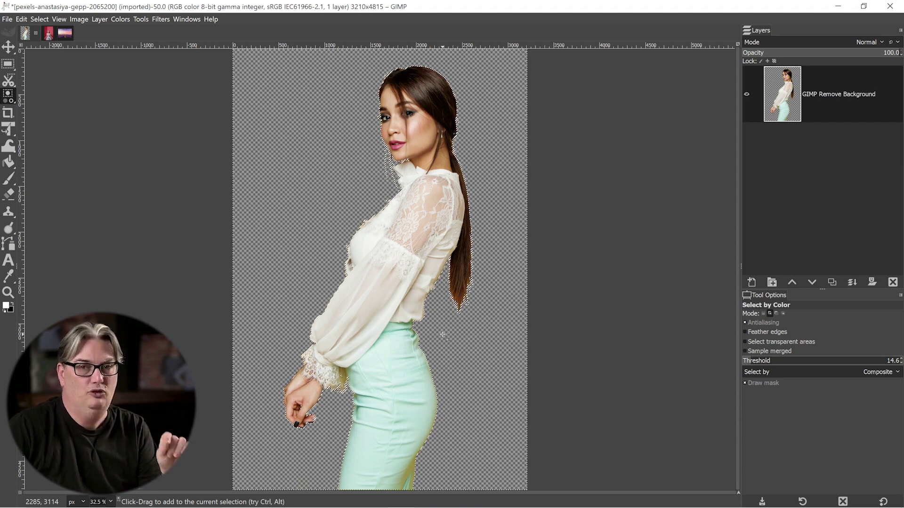
pyautogui.hotkey('ctrl', 'z')
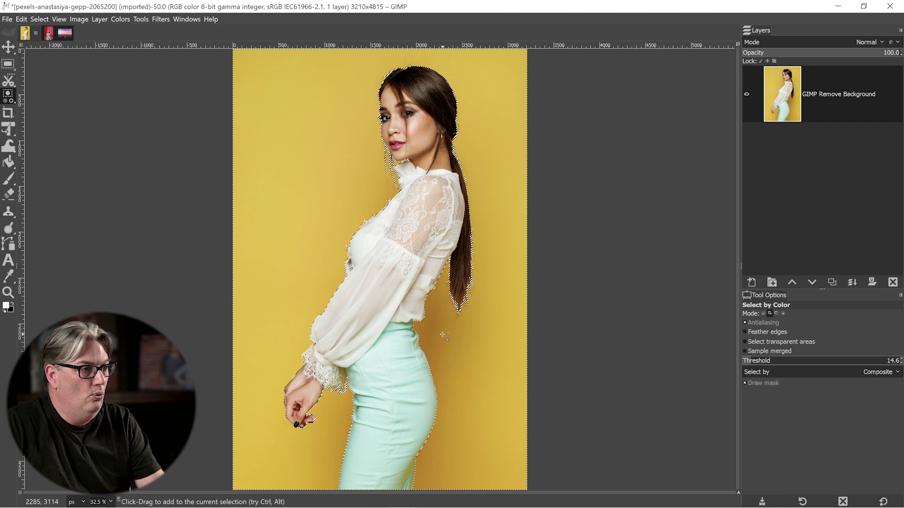